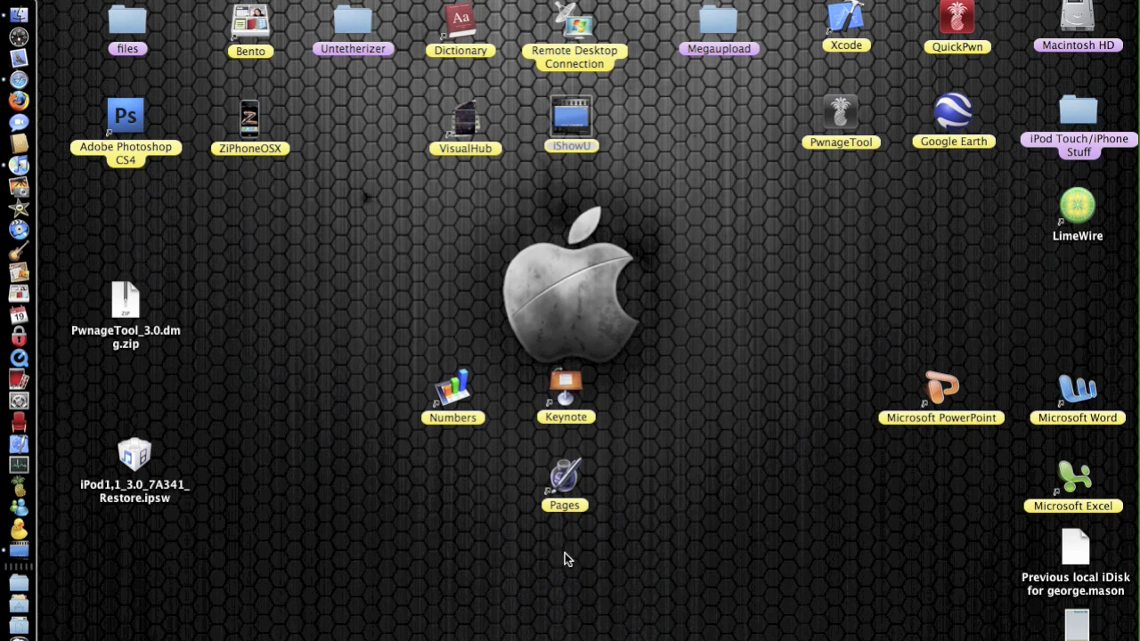
Switch to the browser and read the Dev-Team Blog post on the PwnageTool 3.0 release, from the rules to the download links
{"action": "key", "text": "ctrl+Left"}
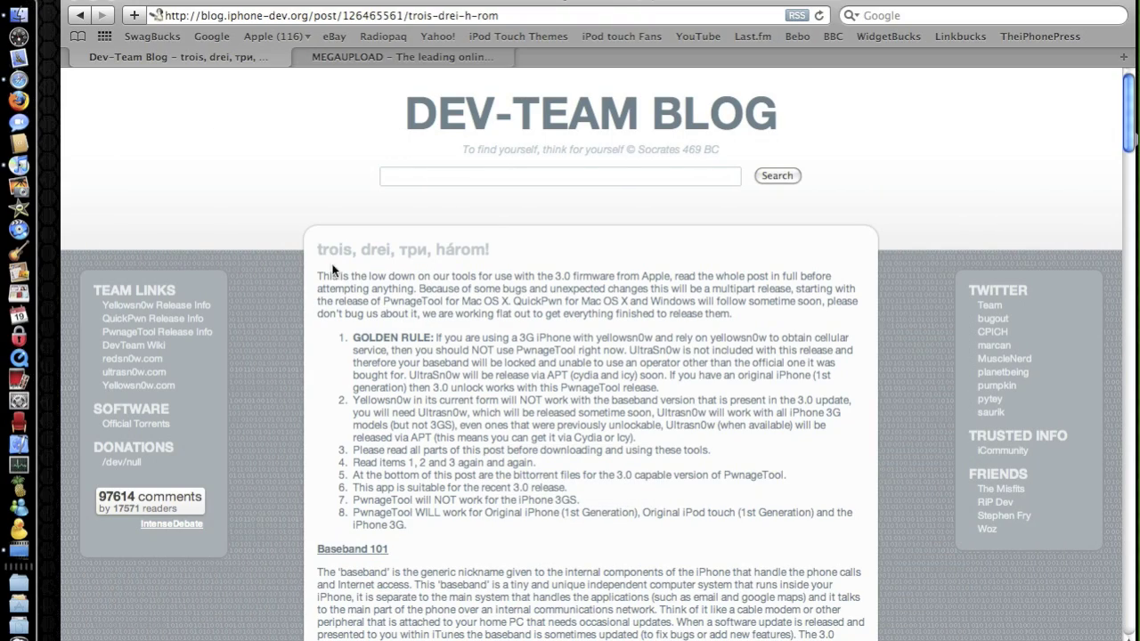
{"action": "left_click_drag", "start_coordinate": [318, 249], "coordinate": [529, 259]}
{"action": "left_click", "coordinate": [529, 259]}
{"action": "scroll", "coordinate": [307, 293], "scroll_direction": "down", "scroll_amount": 2}
{"action": "scroll", "coordinate": [306, 293], "scroll_direction": "down", "scroll_amount": 8}
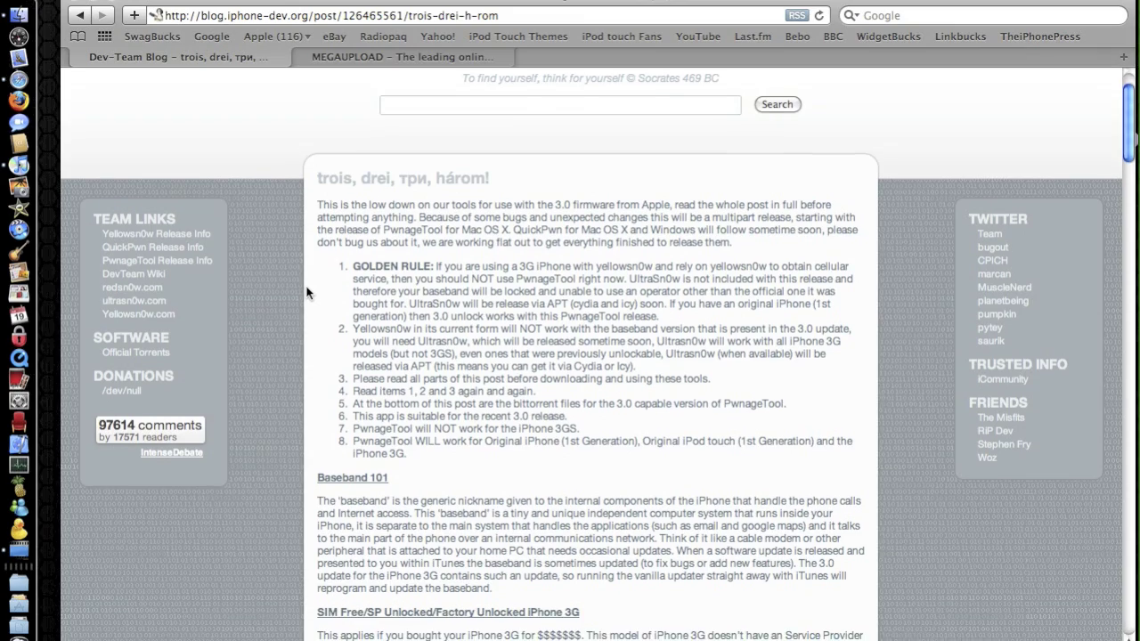
{"action": "scroll", "coordinate": [306, 293], "scroll_direction": "up", "scroll_amount": 10}
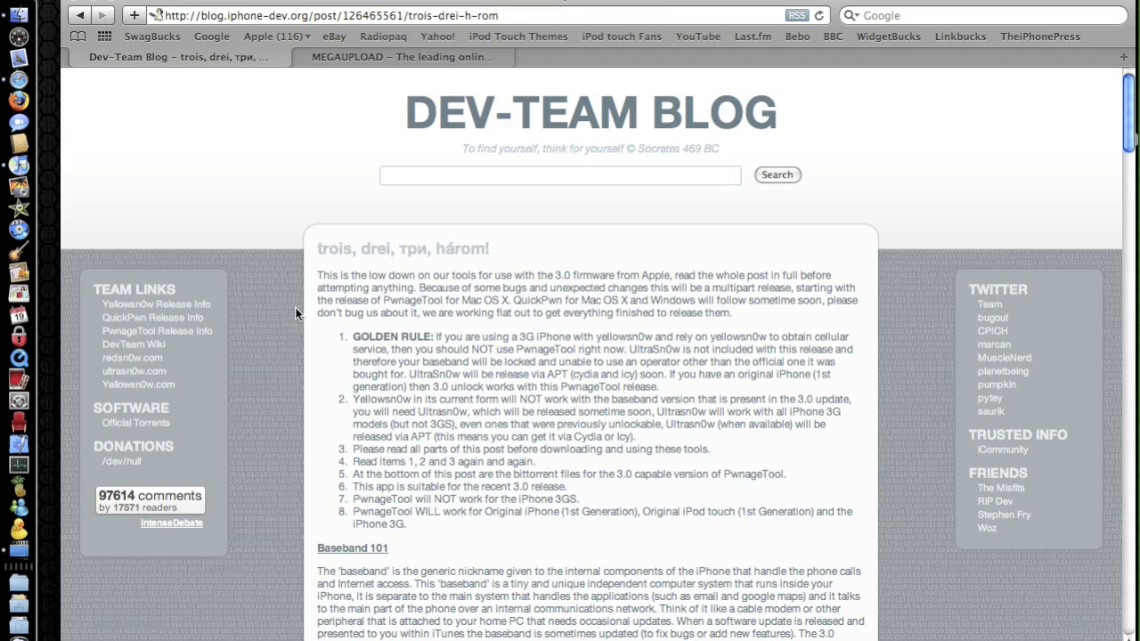
{"action": "scroll", "coordinate": [292, 323], "scroll_direction": "down", "scroll_amount": 7}
{"action": "scroll", "coordinate": [293, 324], "scroll_direction": "down", "scroll_amount": 10}
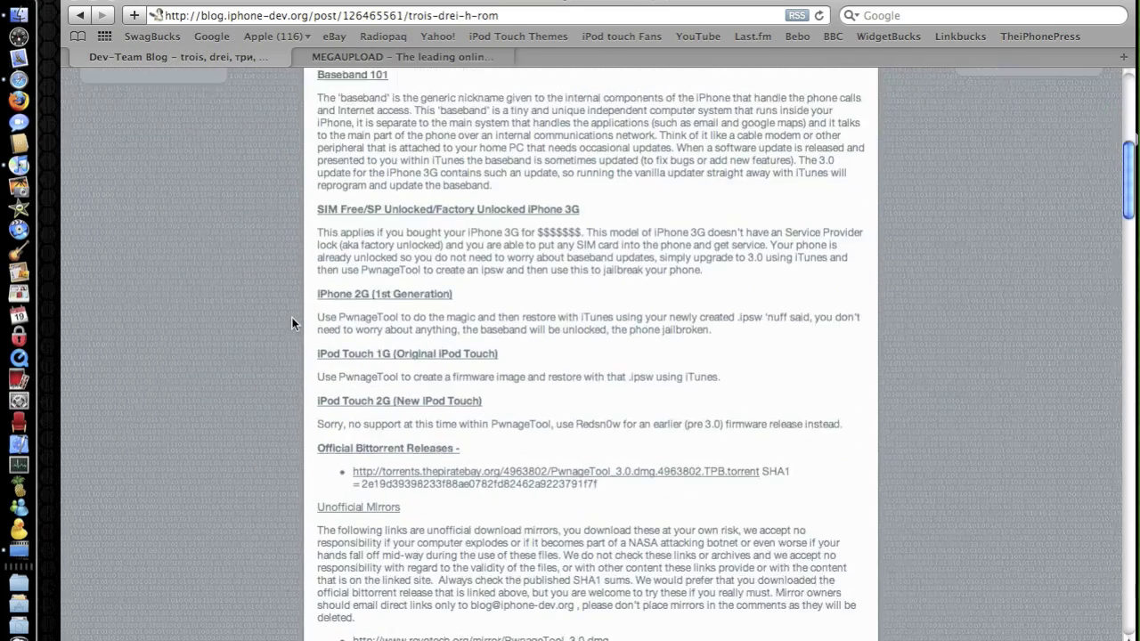
{"action": "scroll", "coordinate": [292, 323], "scroll_direction": "up", "scroll_amount": 20}
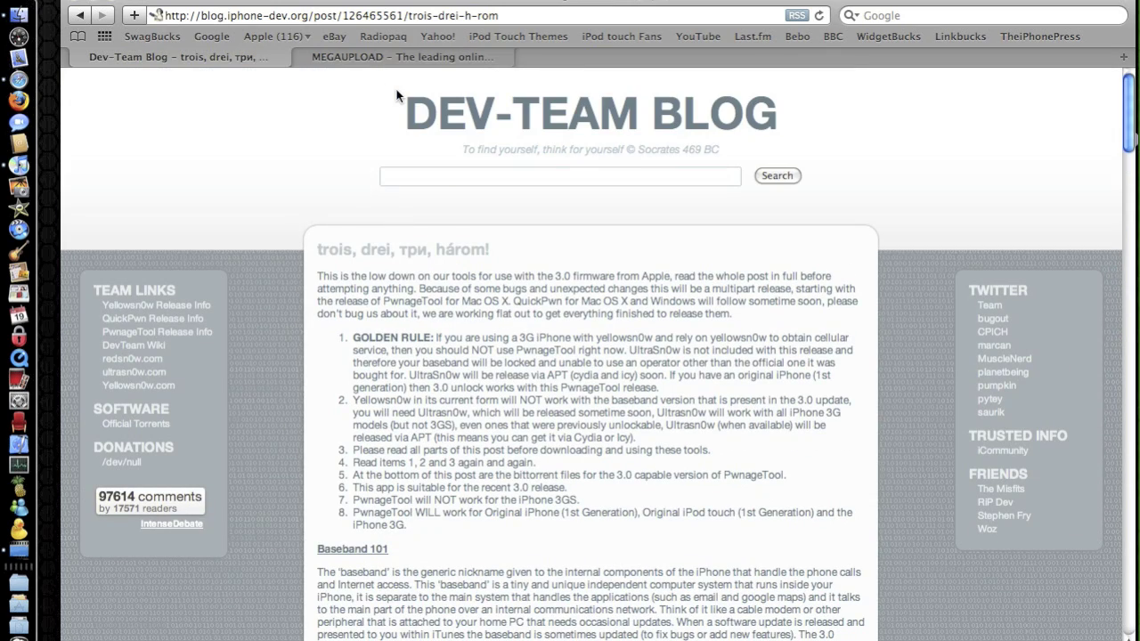
Return to the desktop and locate the iPod1,1_3.0_7A341_Restore.ipsw firmware file
{"action": "key", "text": "F11"}
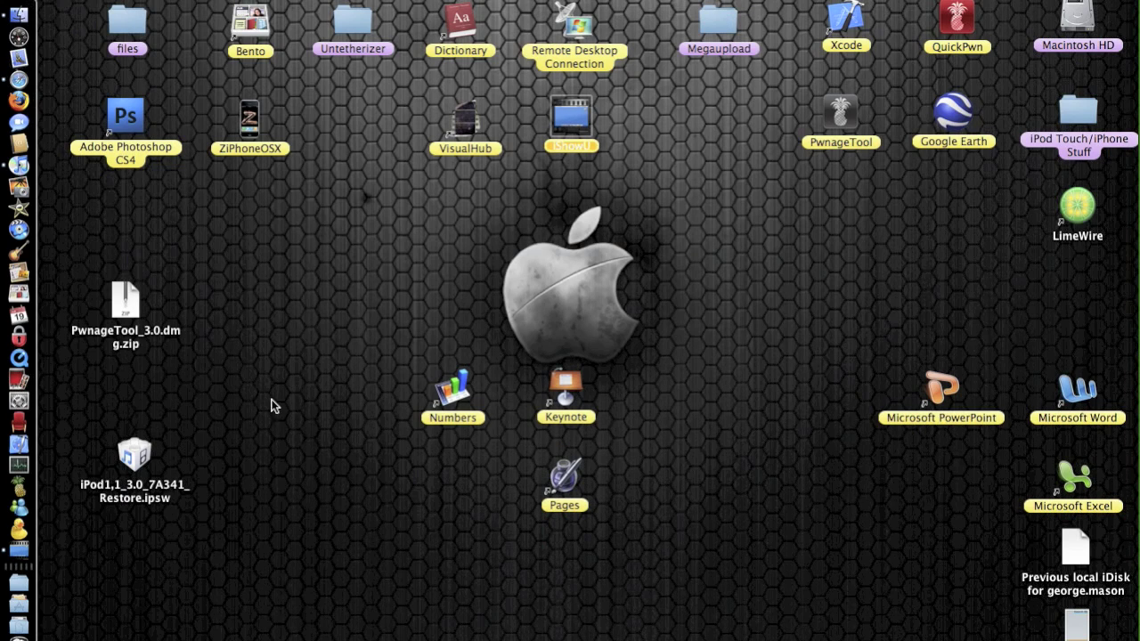
{"action": "left_click_drag", "start_coordinate": [267, 503], "coordinate": [108, 457]}
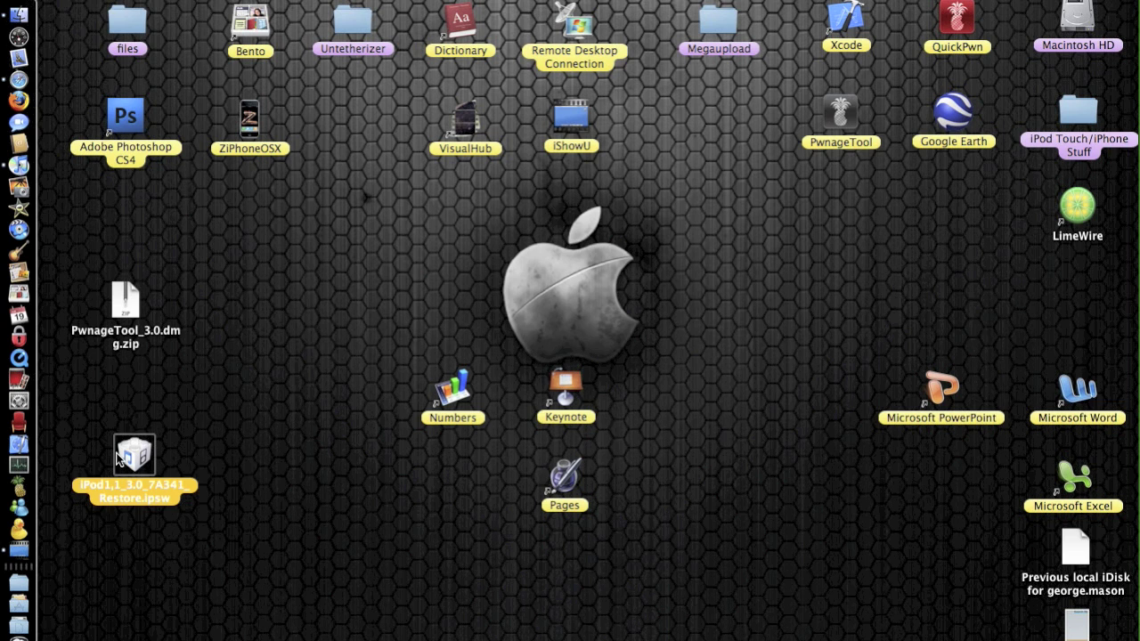
{"action": "left_click", "coordinate": [242, 461]}
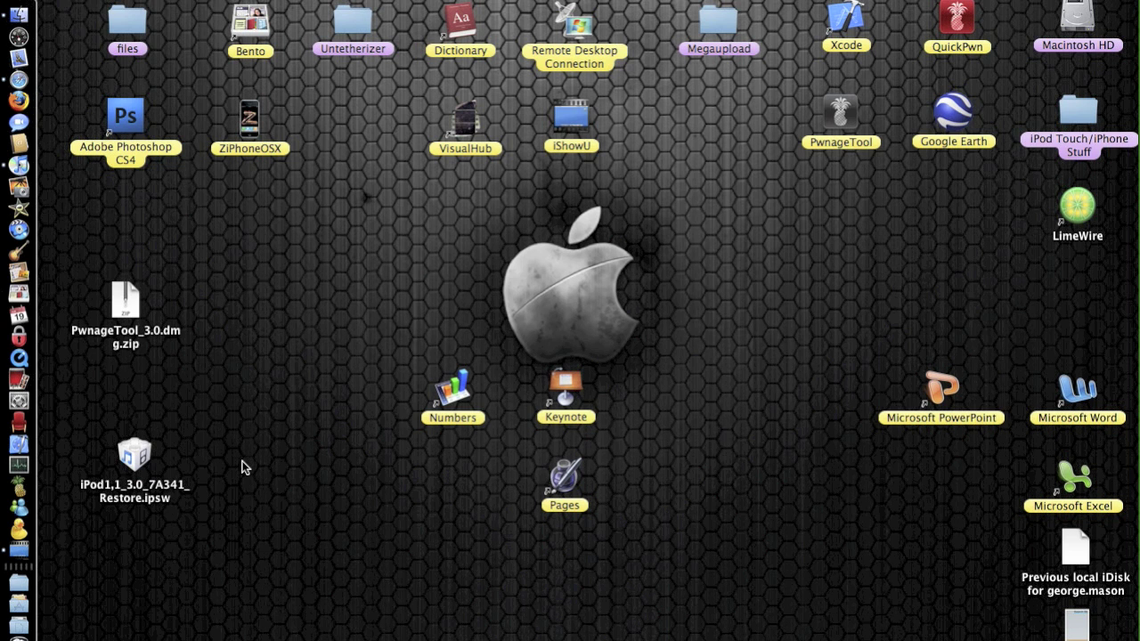
Examine the Megaupload download page for PwnageTool_3.0.dmg.zip in the browser, then hide the browser
{"action": "key", "text": "ctrl+Left"}
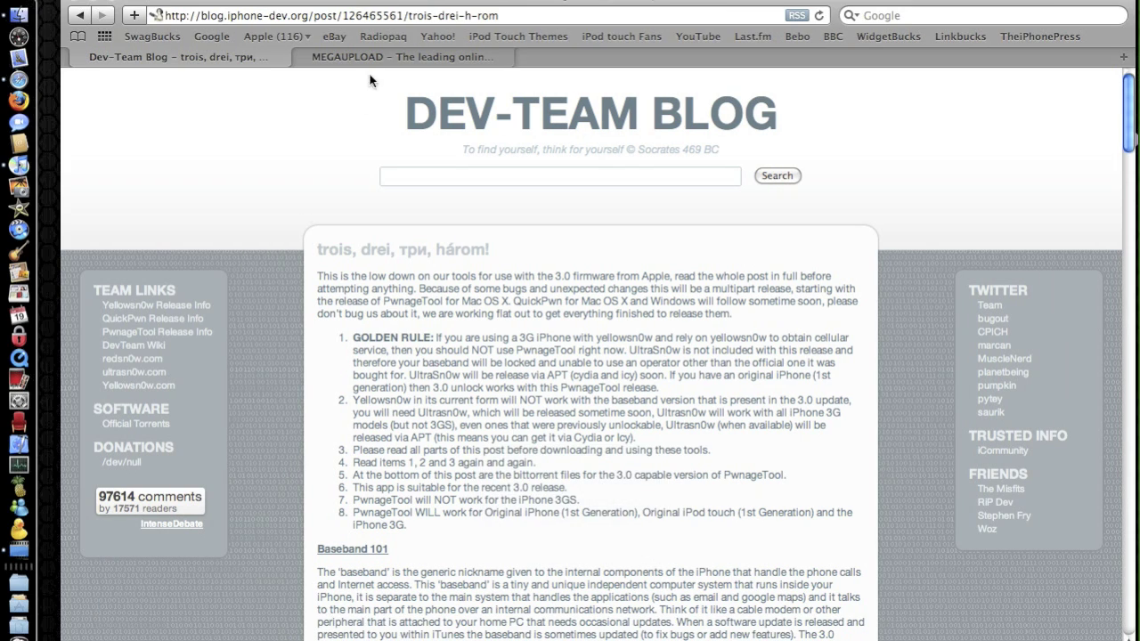
{"action": "left_click", "coordinate": [375, 58]}
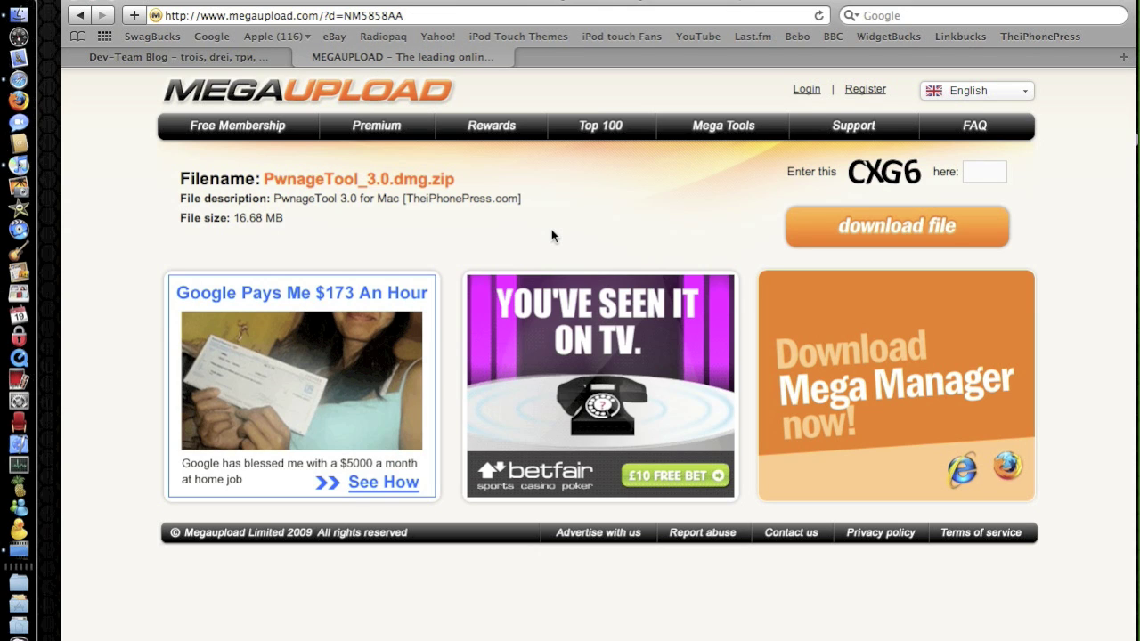
{"action": "left_click", "coordinate": [984, 174]}
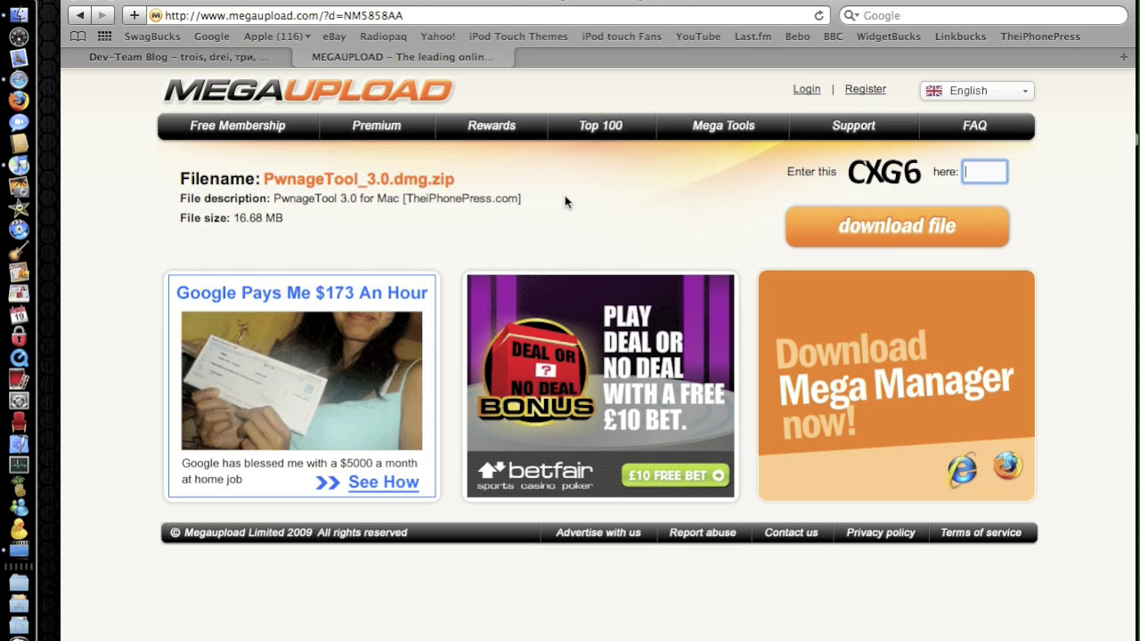
{"action": "key", "text": "super+h"}
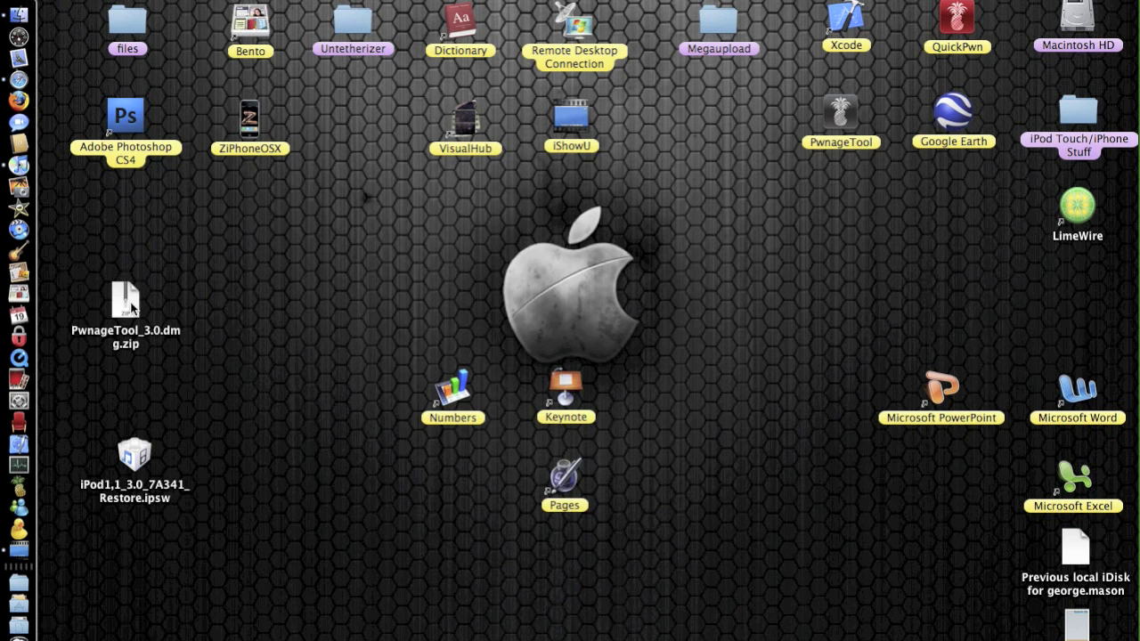
Launch PwnageTool from the desktop and accept its copyright notice
{"action": "left_click", "coordinate": [840, 111]}
{"action": "left_click", "coordinate": [831, 187]}
{"action": "left_click", "coordinate": [834, 112]}
{"action": "left_click", "coordinate": [801, 191]}
{"action": "double_click", "coordinate": [836, 117]}
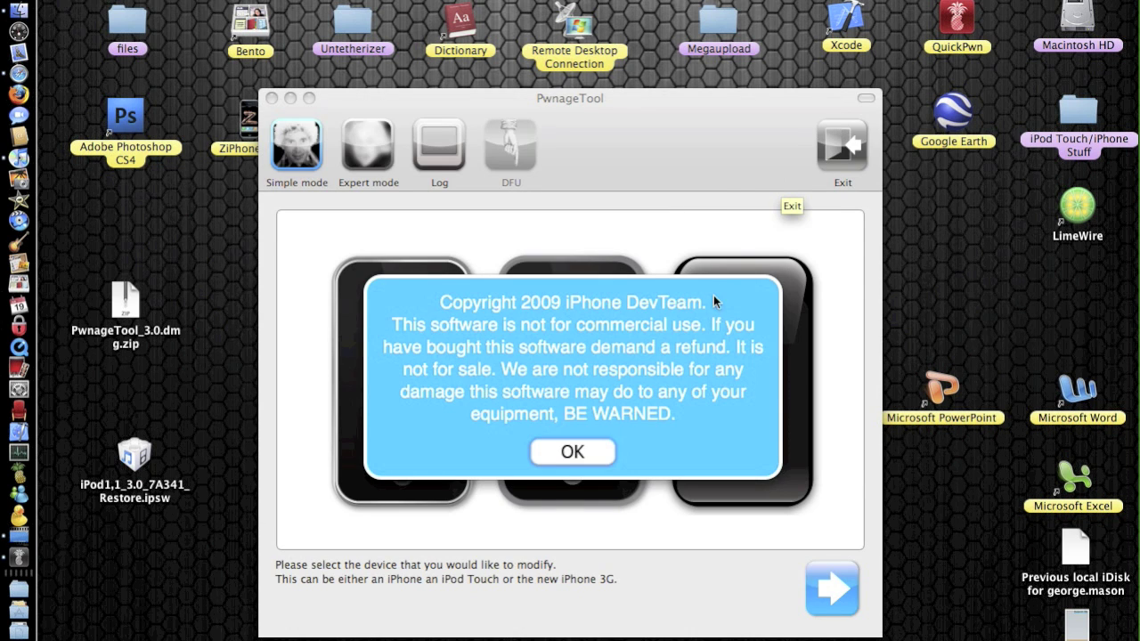
{"action": "left_click", "coordinate": [573, 452]}
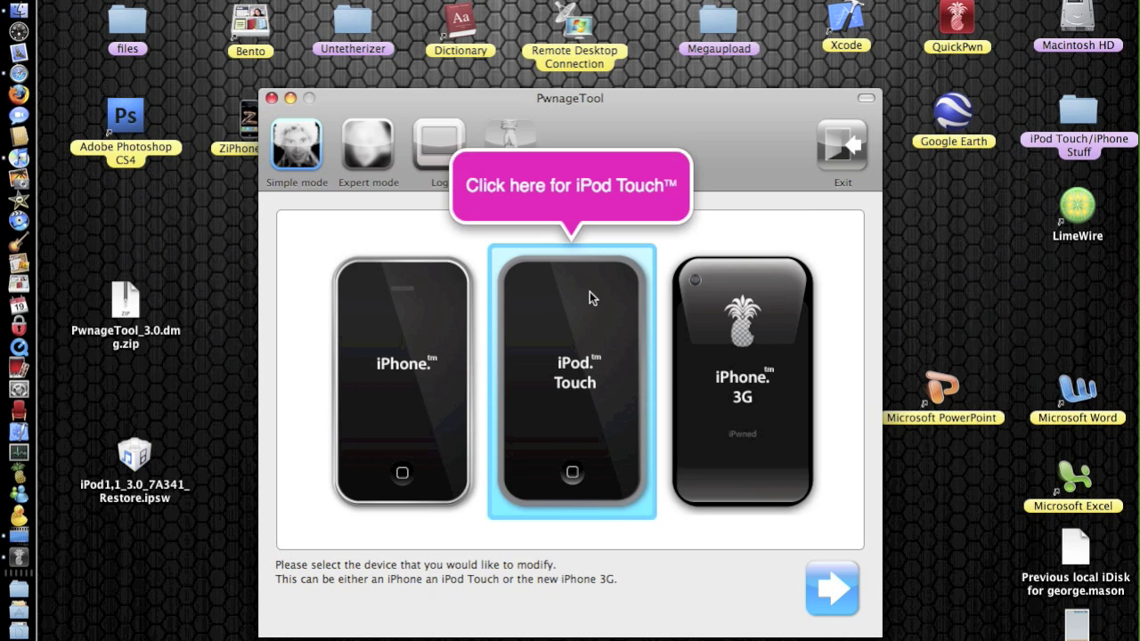
Choose iPod Touch as the device to modify and continue to the firmware selection
{"action": "left_click_drag", "start_coordinate": [599, 170], "coordinate": [590, 134]}
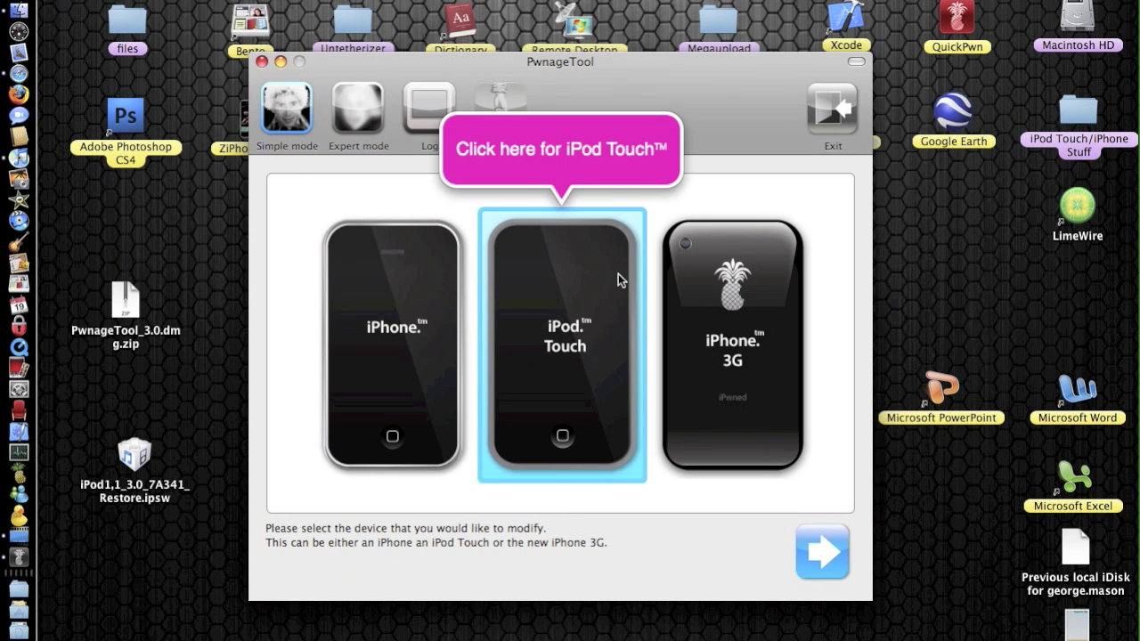
{"action": "left_click", "coordinate": [587, 323]}
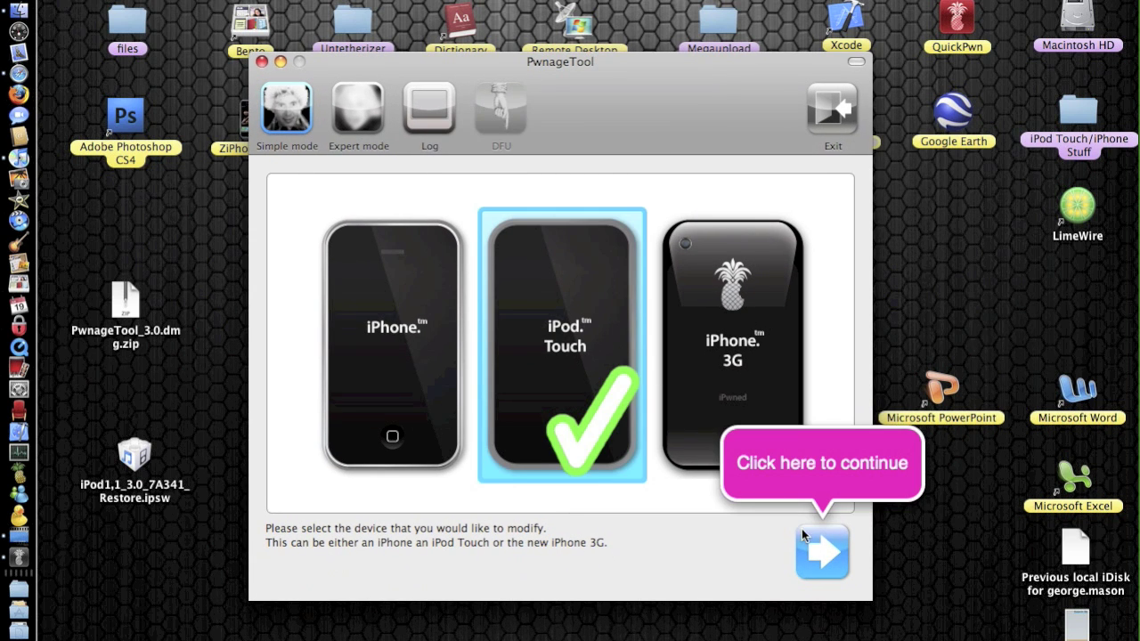
{"action": "left_click", "coordinate": [828, 553]}
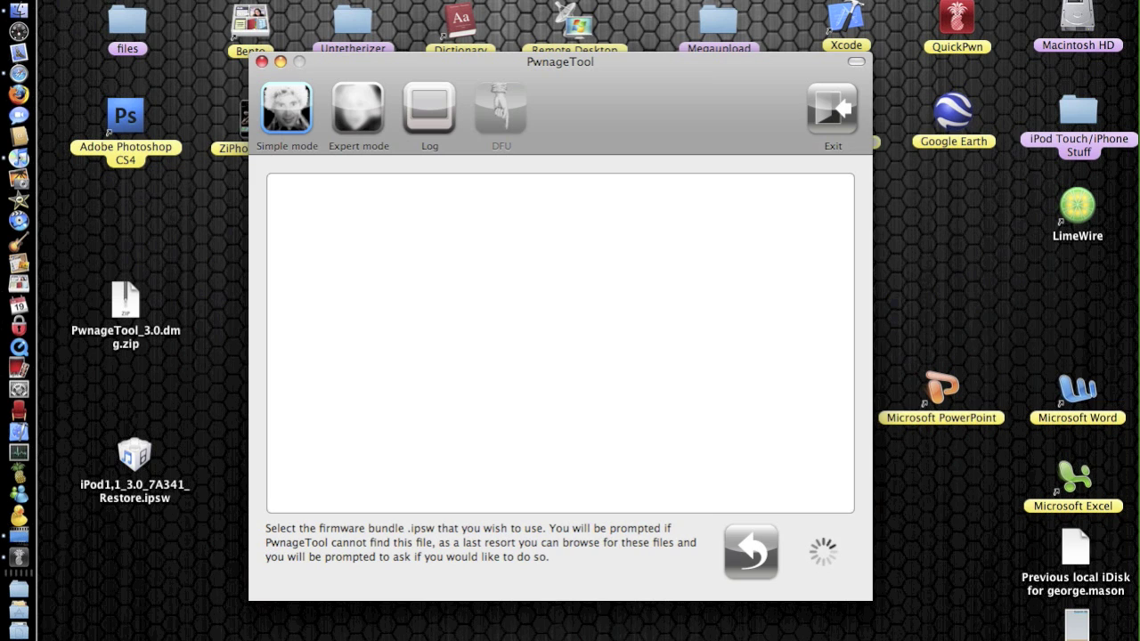
{"action": "left_click", "coordinate": [764, 2]}
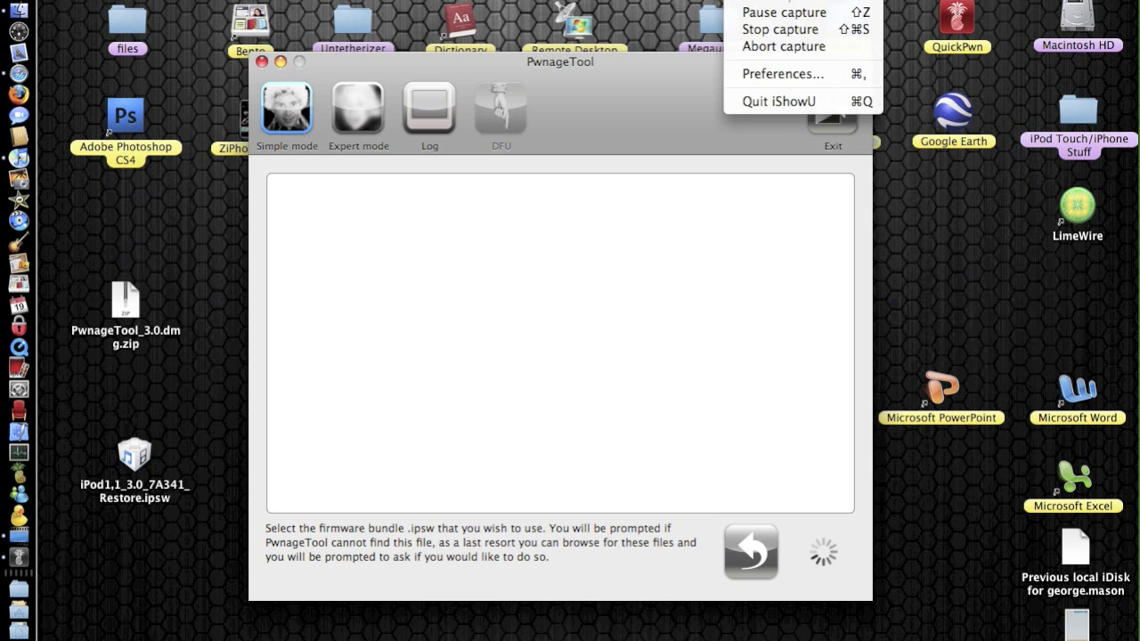
{"action": "left_click", "coordinate": [766, 34]}
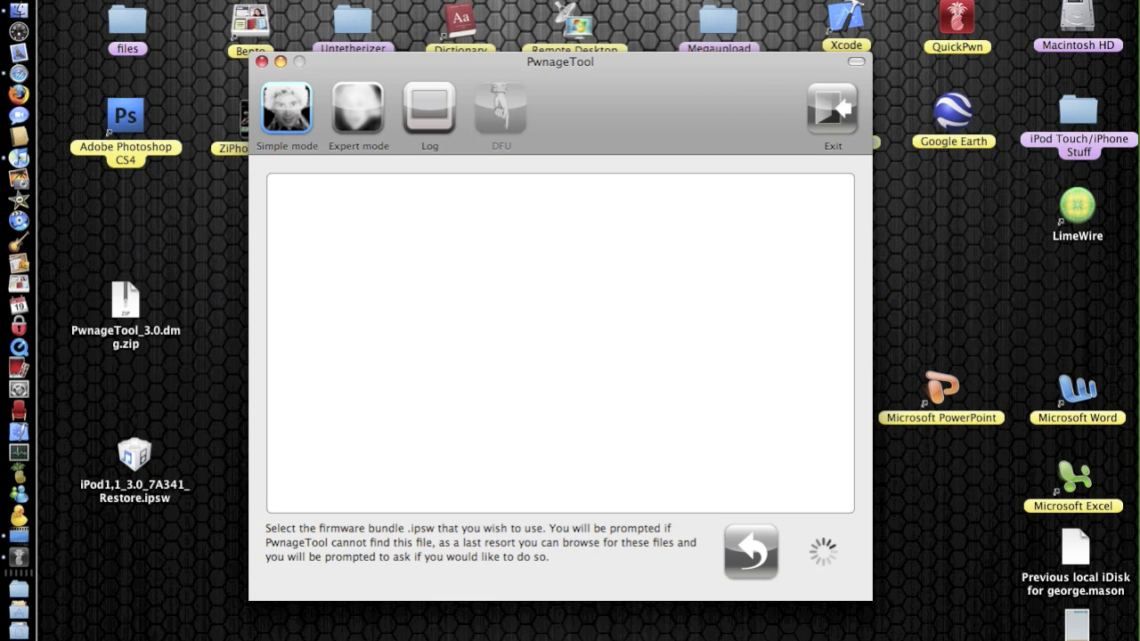
{"action": "left_click", "coordinate": [746, 0]}
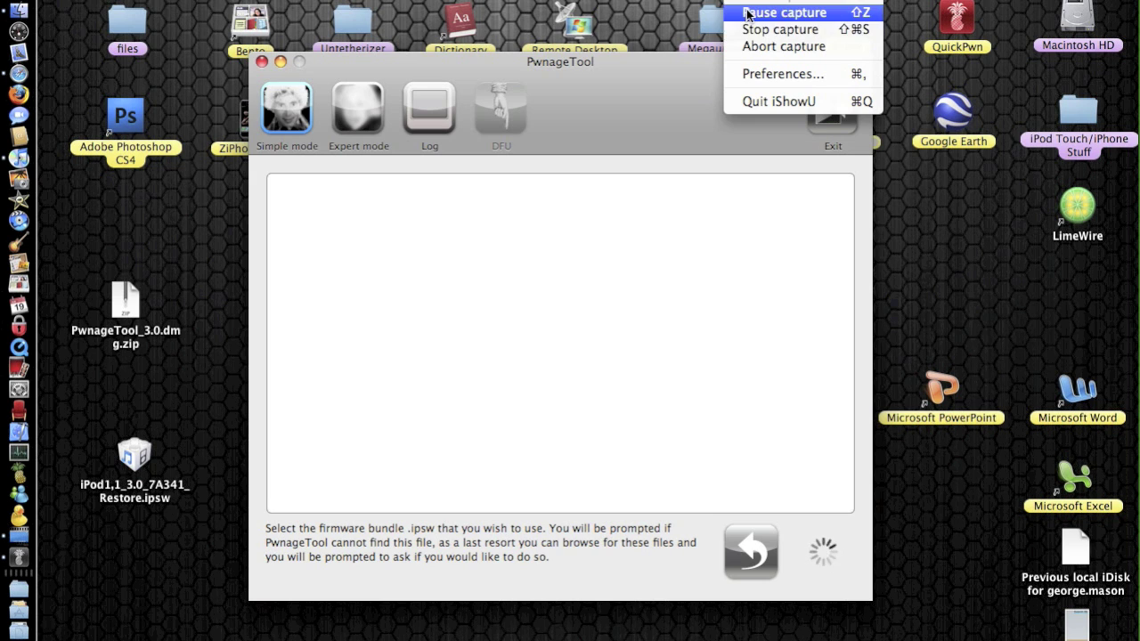
{"action": "left_click", "coordinate": [746, 12]}
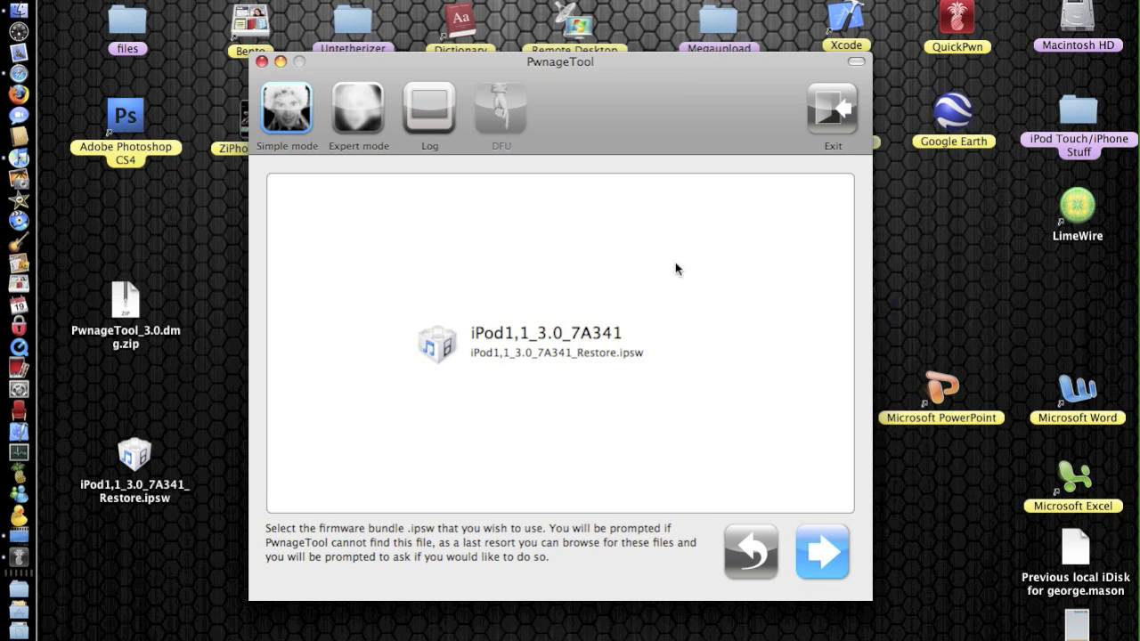
Select the iPod1,1_3.0_7A341 firmware bundle and agree to build the custom .ipsw file
{"action": "left_click", "coordinate": [525, 348]}
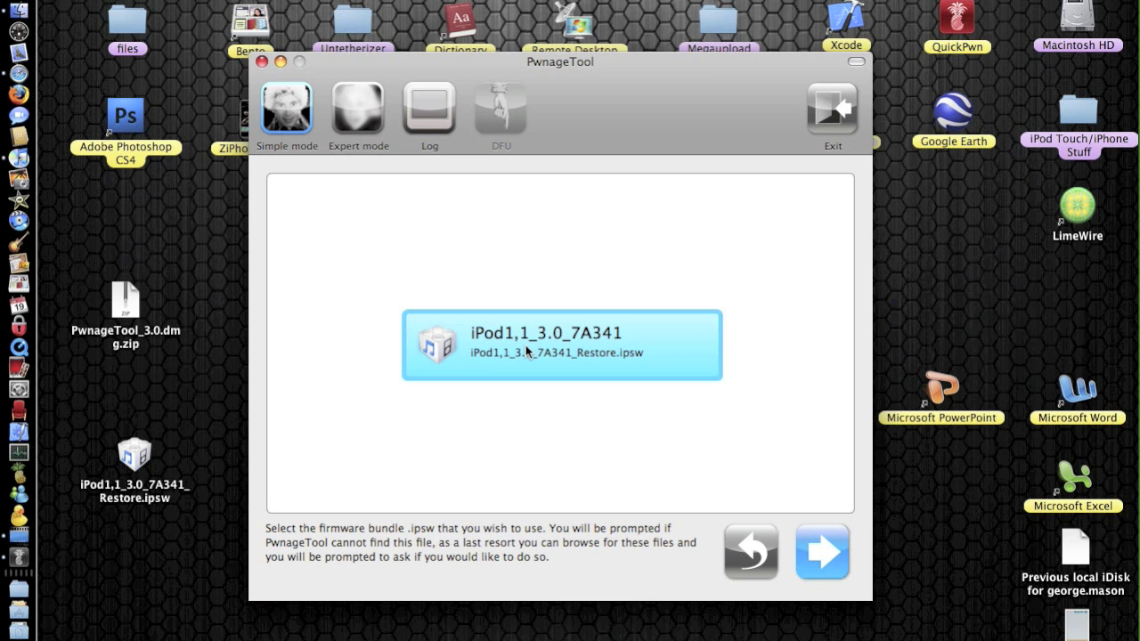
{"action": "left_click", "coordinate": [812, 561]}
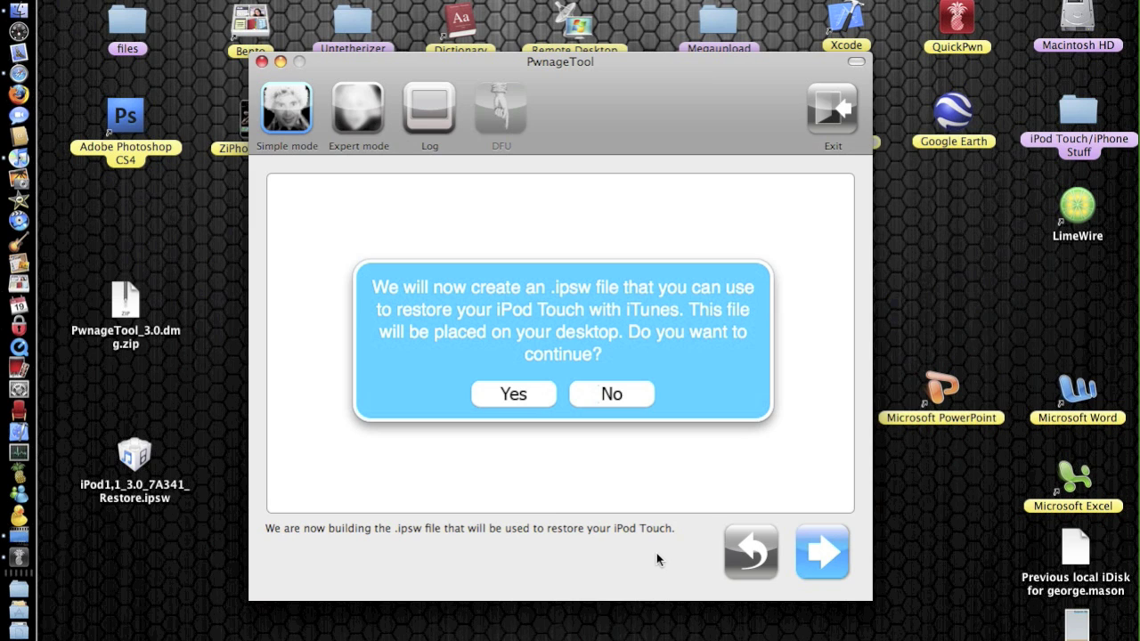
{"action": "left_click", "coordinate": [513, 393]}
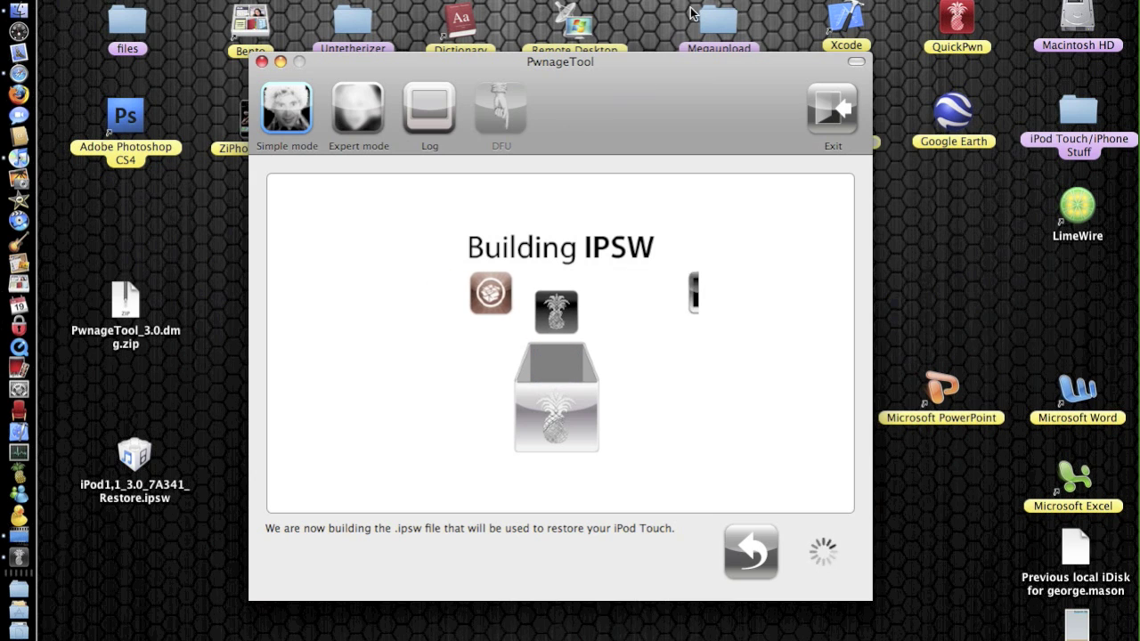
{"action": "left_click", "coordinate": [753, 1]}
{"action": "left_click", "coordinate": [763, 13]}
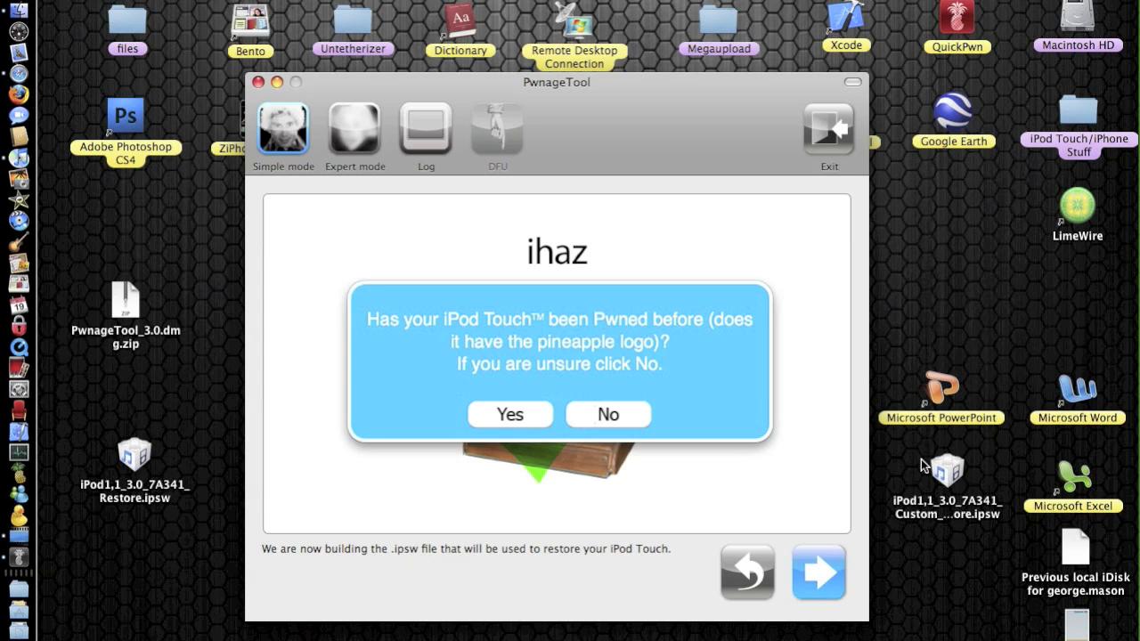
Locate the custom .ipsw on the desktop and answer No to whether the iPod Touch has been Pwned before
{"action": "left_click", "coordinate": [947, 472]}
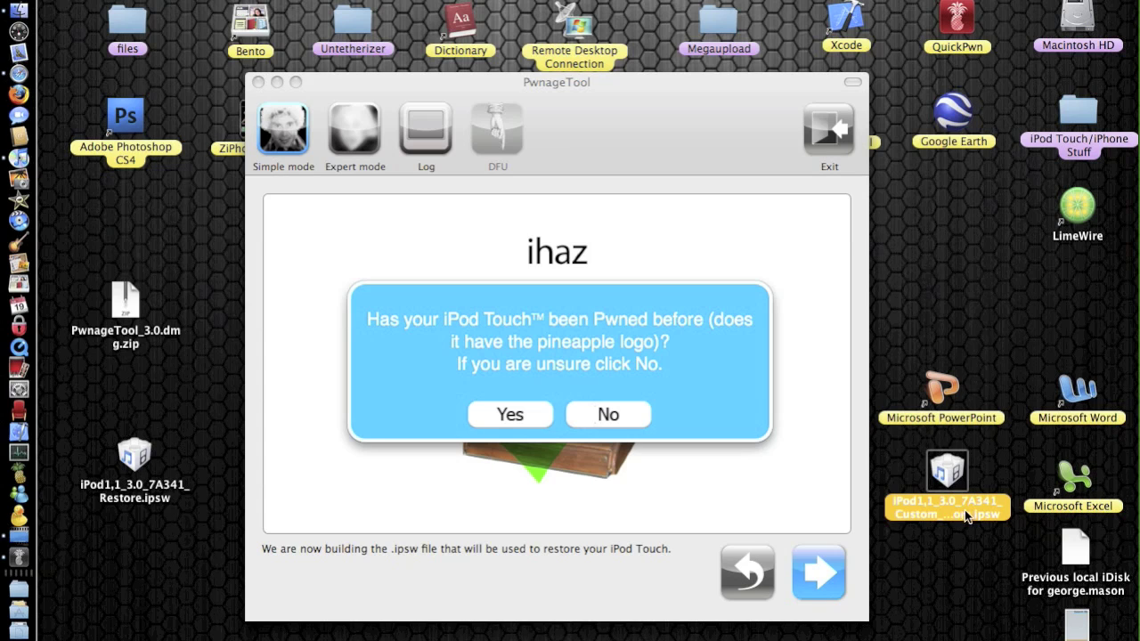
{"action": "left_click", "coordinate": [958, 556]}
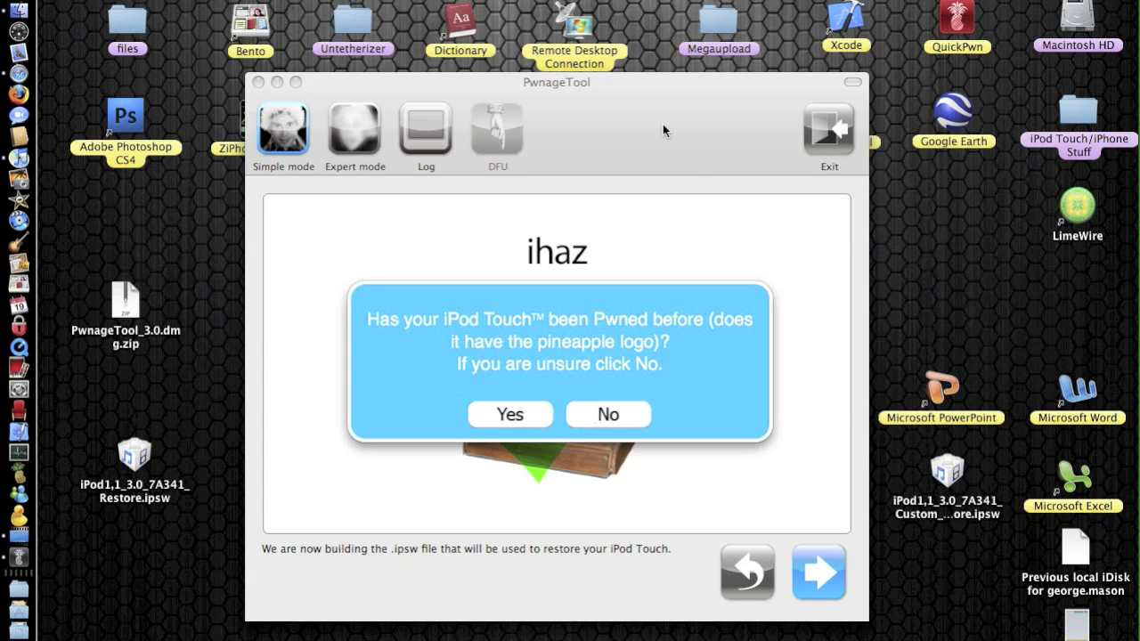
{"action": "left_click_drag", "start_coordinate": [662, 124], "coordinate": [657, 121]}
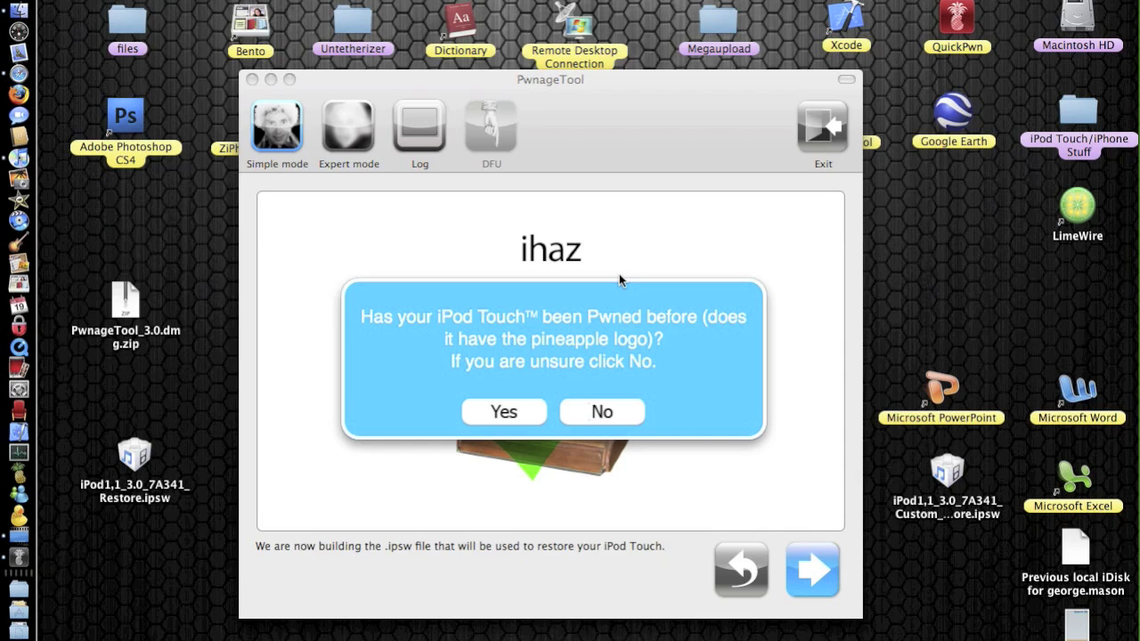
{"action": "left_click", "coordinate": [609, 407]}
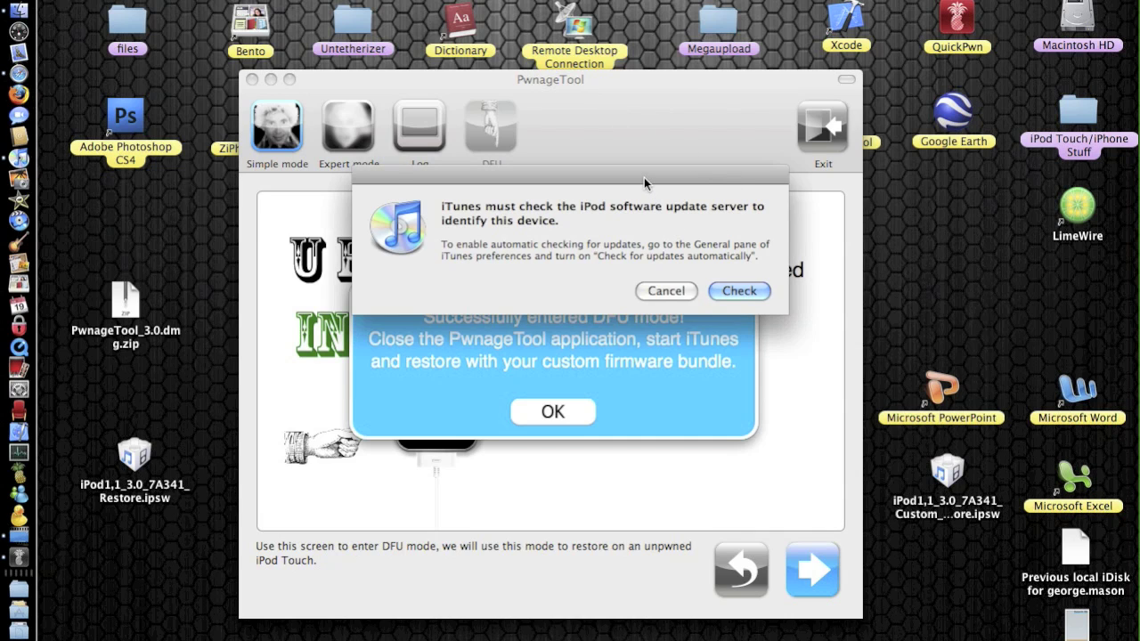
Acknowledge the DFU mode message and close PwnageTool
{"action": "left_click_drag", "start_coordinate": [643, 175], "coordinate": [636, 92]}
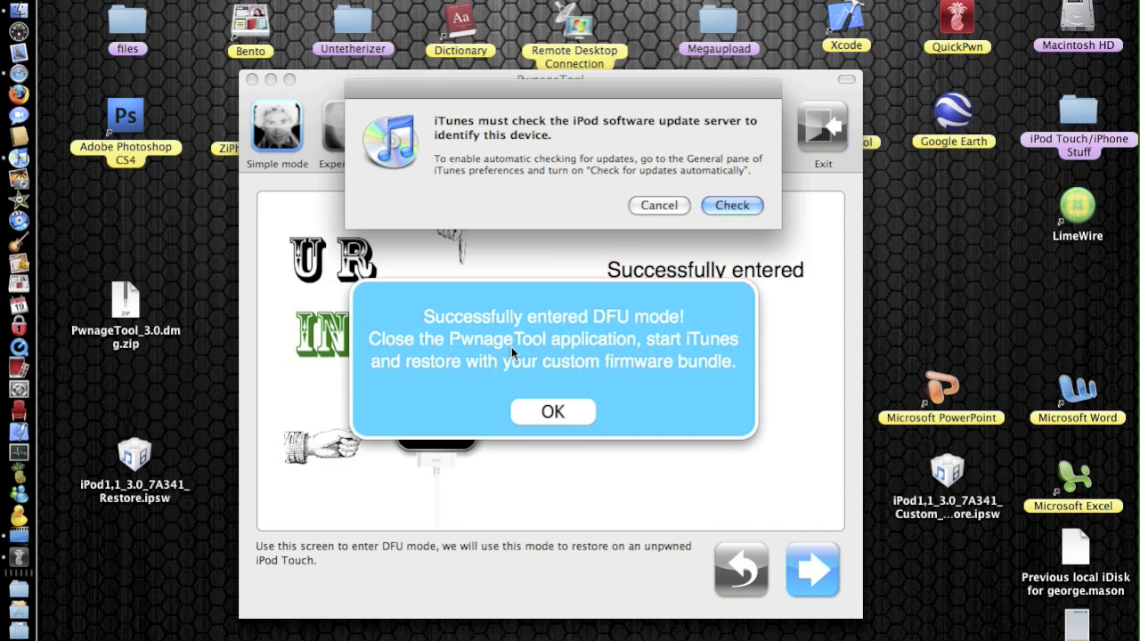
{"action": "left_click", "coordinate": [541, 413]}
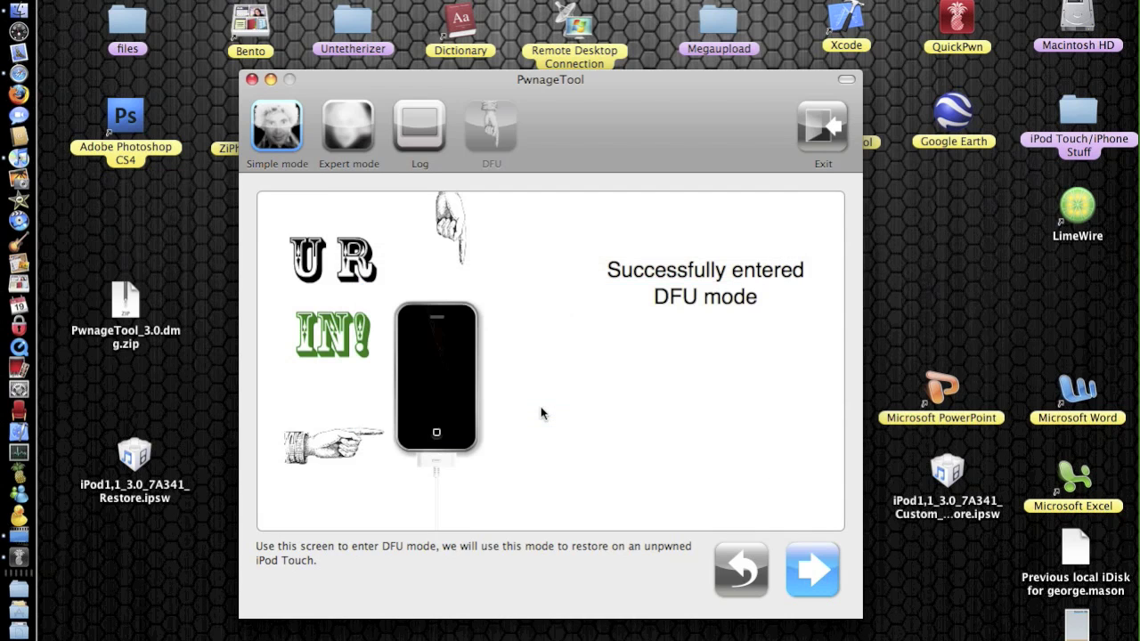
{"action": "left_click", "coordinate": [252, 80]}
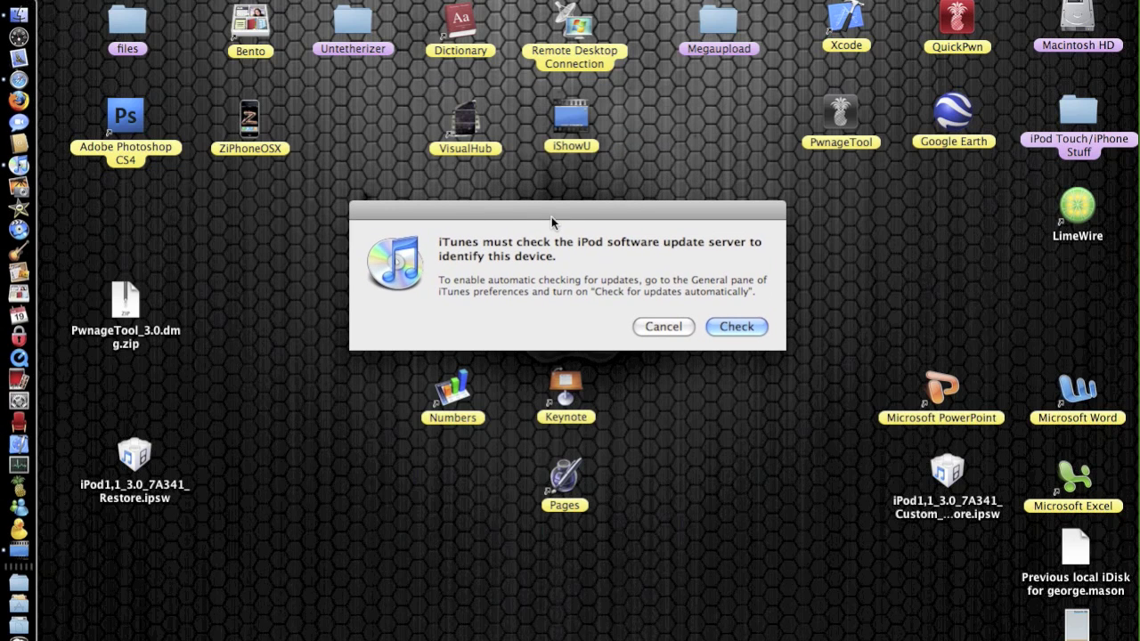
Have iTunes check the update server to identify the iPod, and open the iTunes window
{"action": "left_click", "coordinate": [736, 327]}
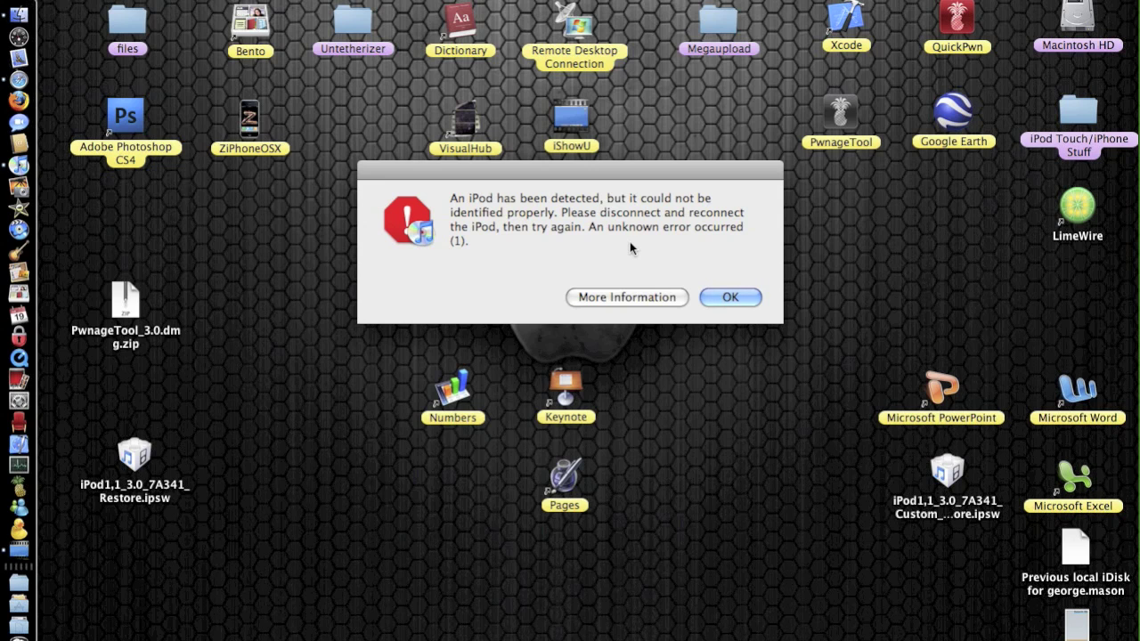
{"action": "left_click", "coordinate": [723, 296]}
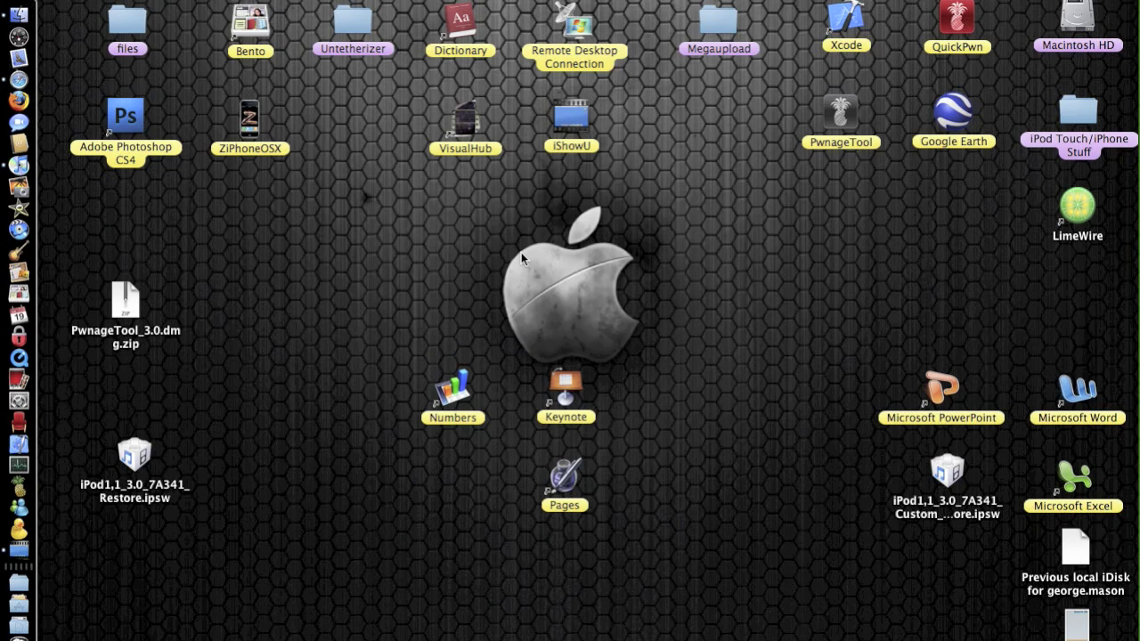
{"action": "left_click", "coordinate": [27, 171]}
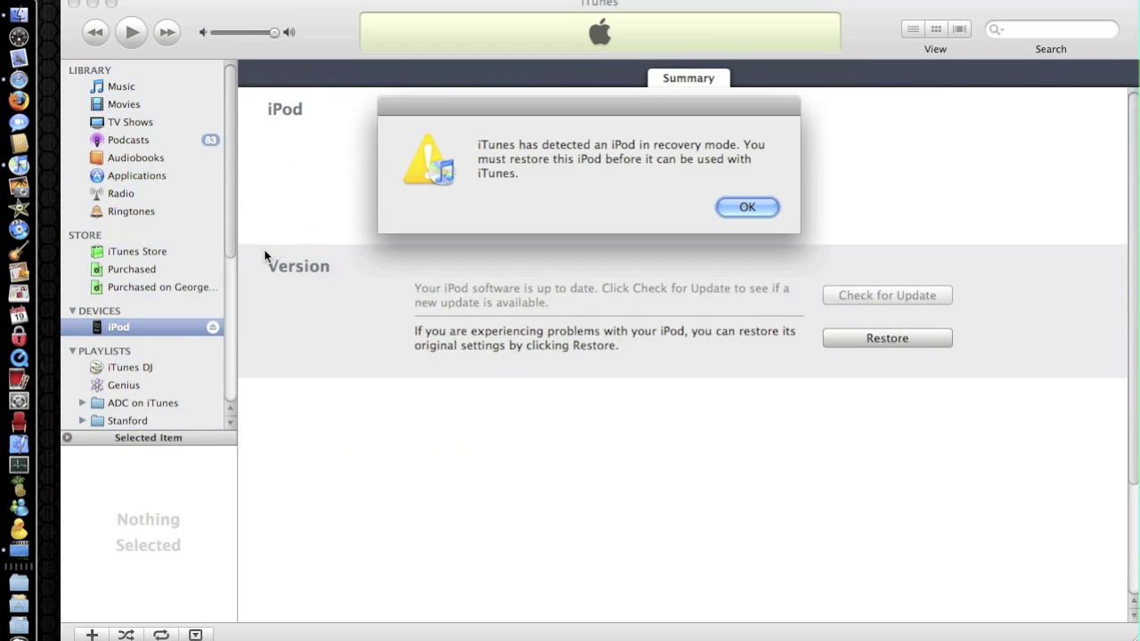
Dismiss the recovery mode notice and restore the iPod from iPod1,1_3.0_7A341_Custom_Restore.ipsw on the Desktop
{"action": "left_click", "coordinate": [740, 209]}
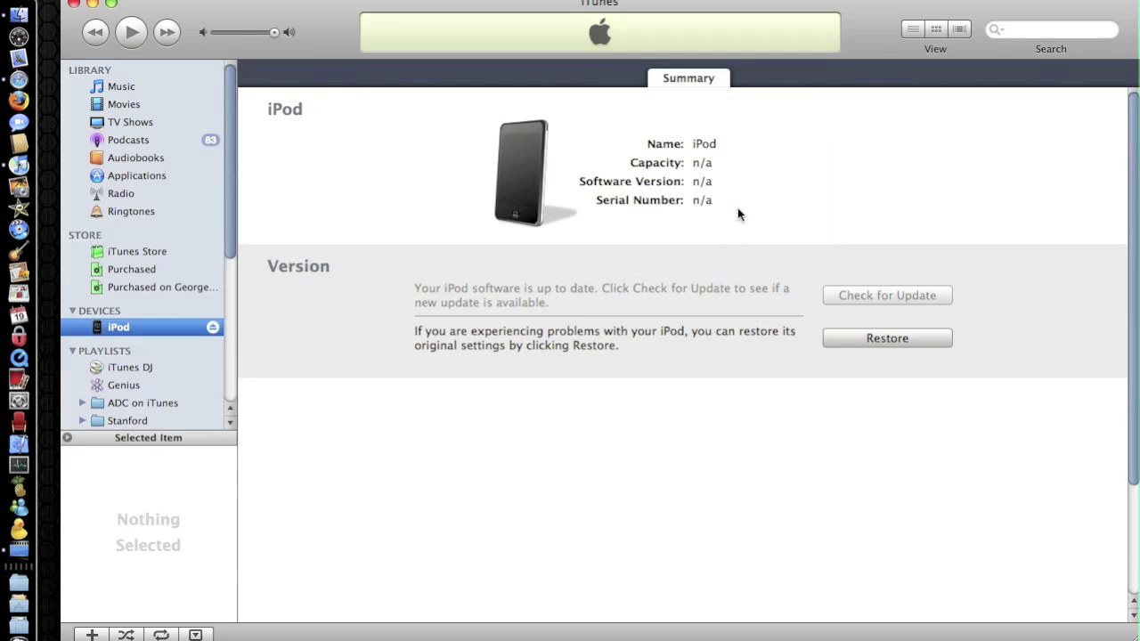
{"action": "left_click", "coordinate": [878, 340], "text": "alt"}
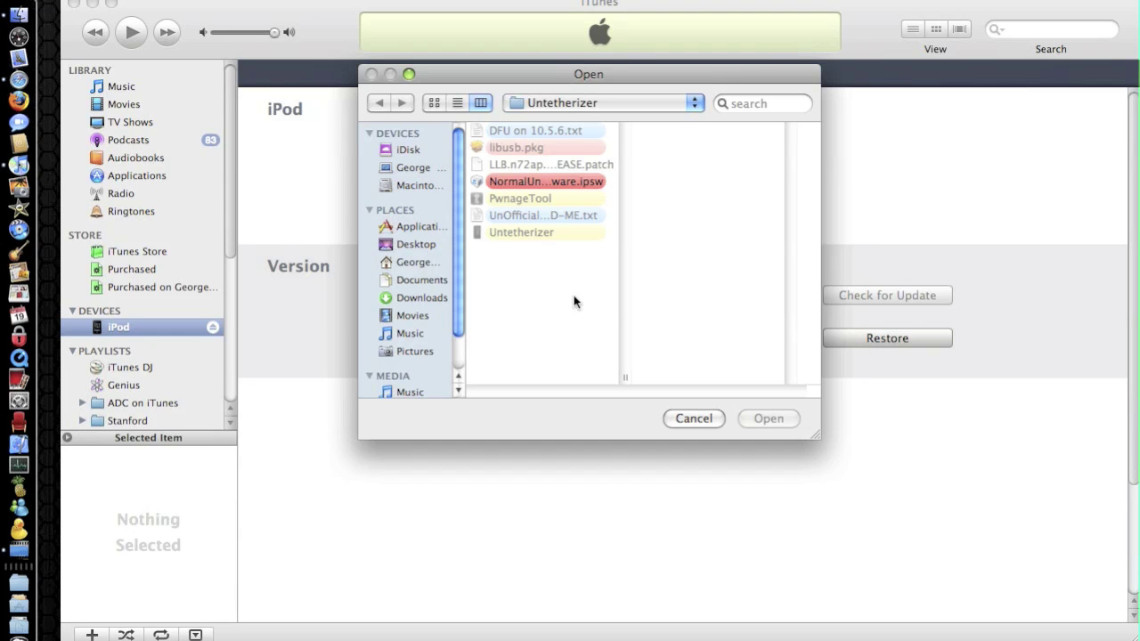
{"action": "key", "text": "super+shift+d"}
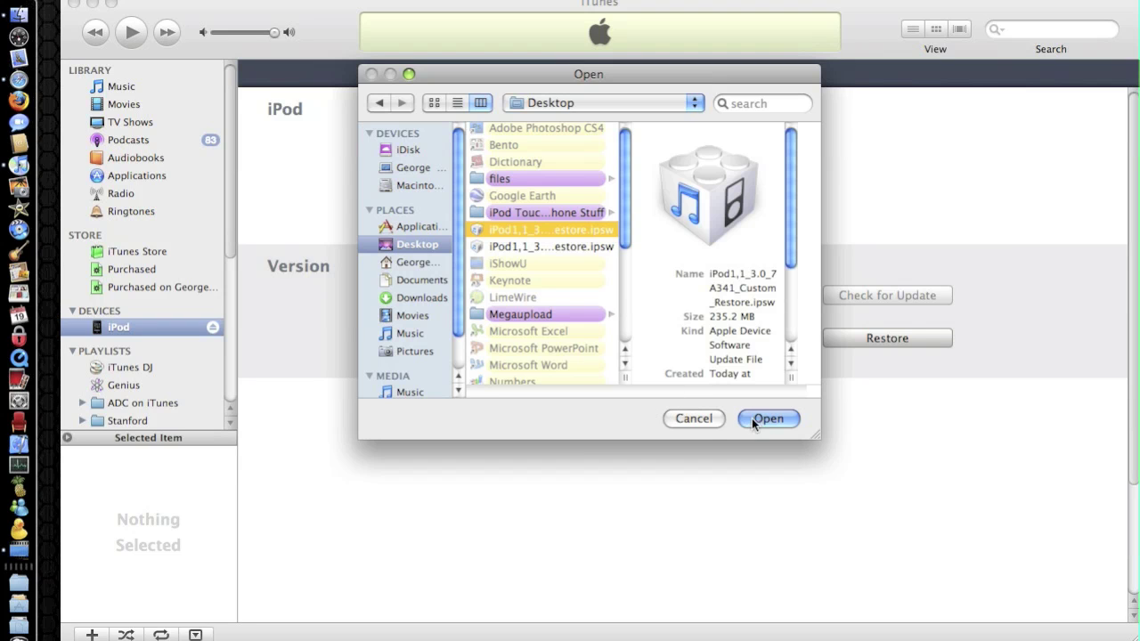
{"action": "left_click", "coordinate": [754, 418]}
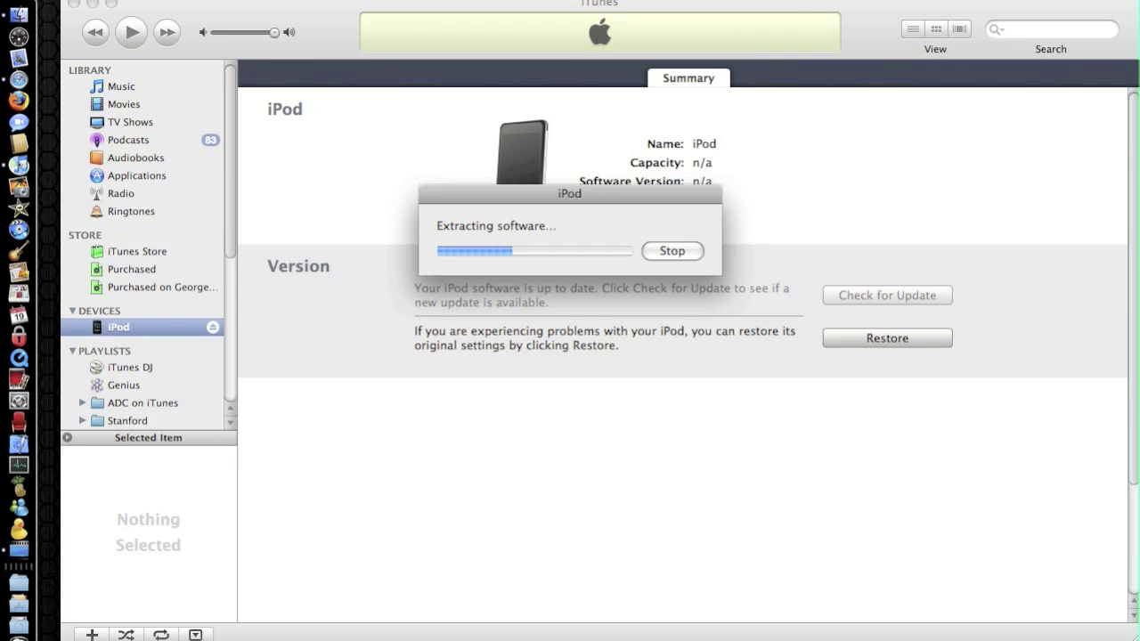
{"action": "left_click", "coordinate": [749, 0]}
{"action": "left_click", "coordinate": [753, 11]}
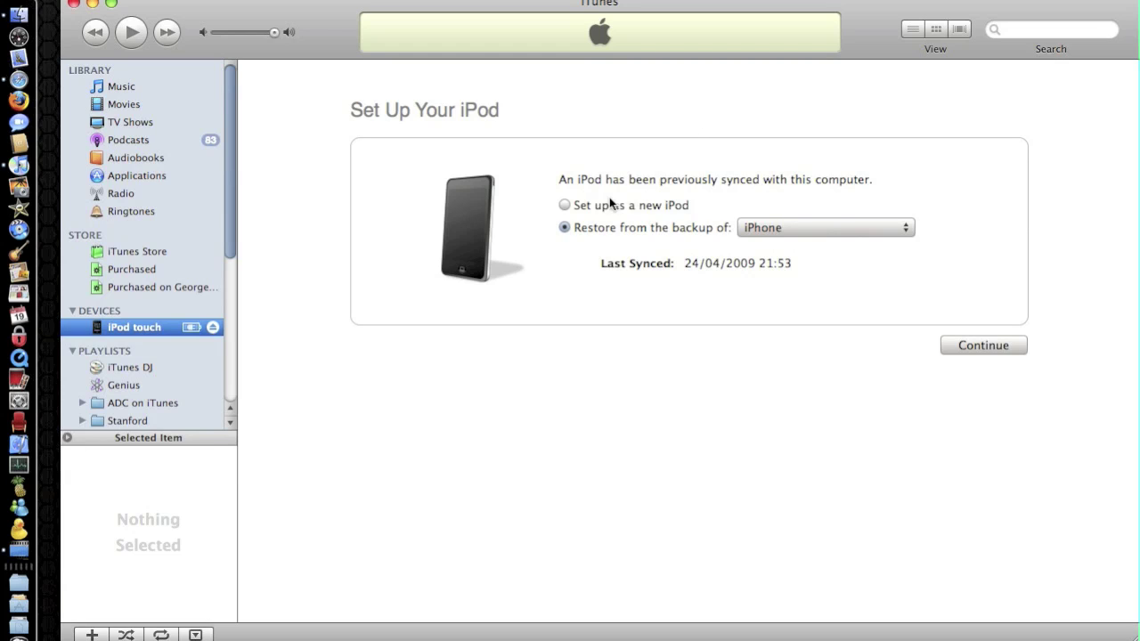
Set the device up as a new iPod with automatic song syncing turned off, and collapse its contents in the device list
{"action": "left_click", "coordinate": [565, 206]}
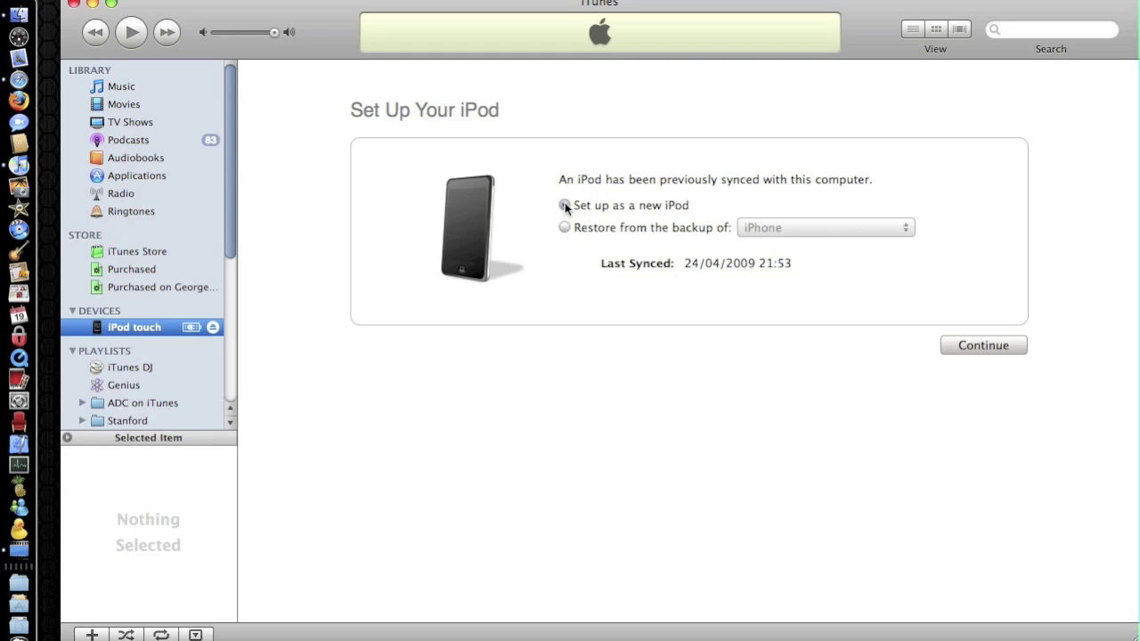
{"action": "left_click", "coordinate": [973, 345]}
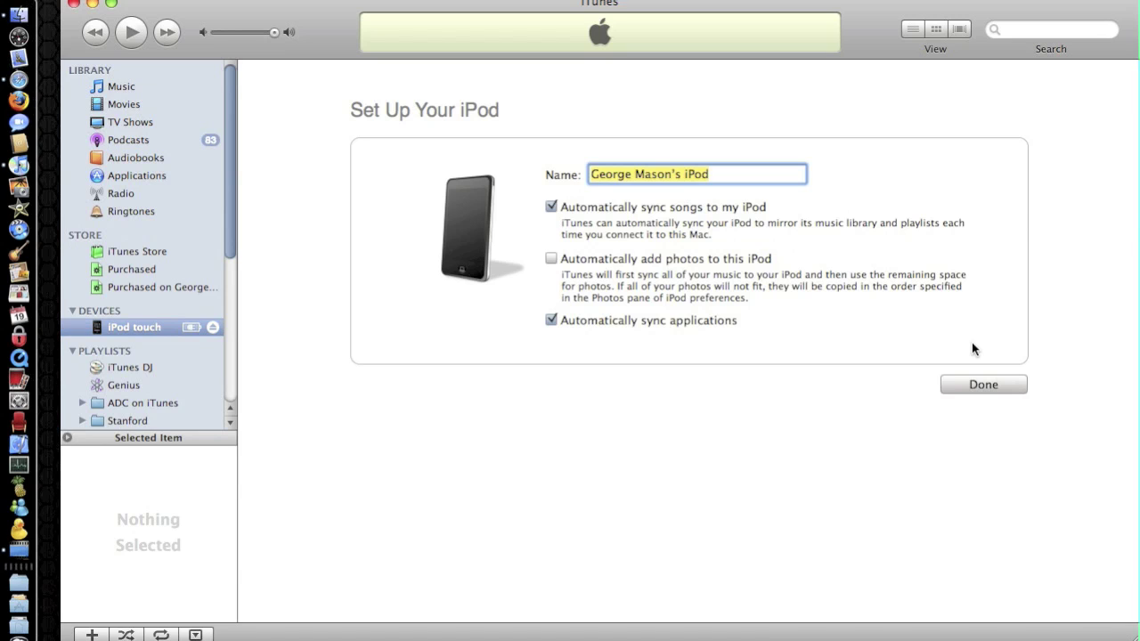
{"action": "left_click", "coordinate": [553, 206]}
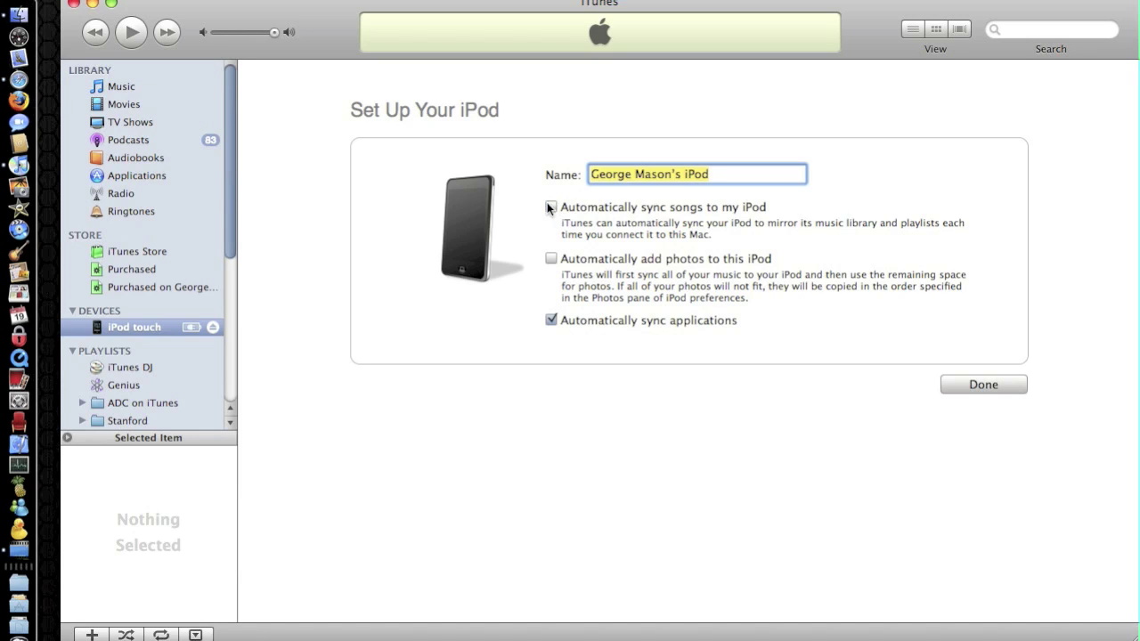
{"action": "left_click", "coordinate": [749, 177]}
{"action": "left_click", "coordinate": [962, 384]}
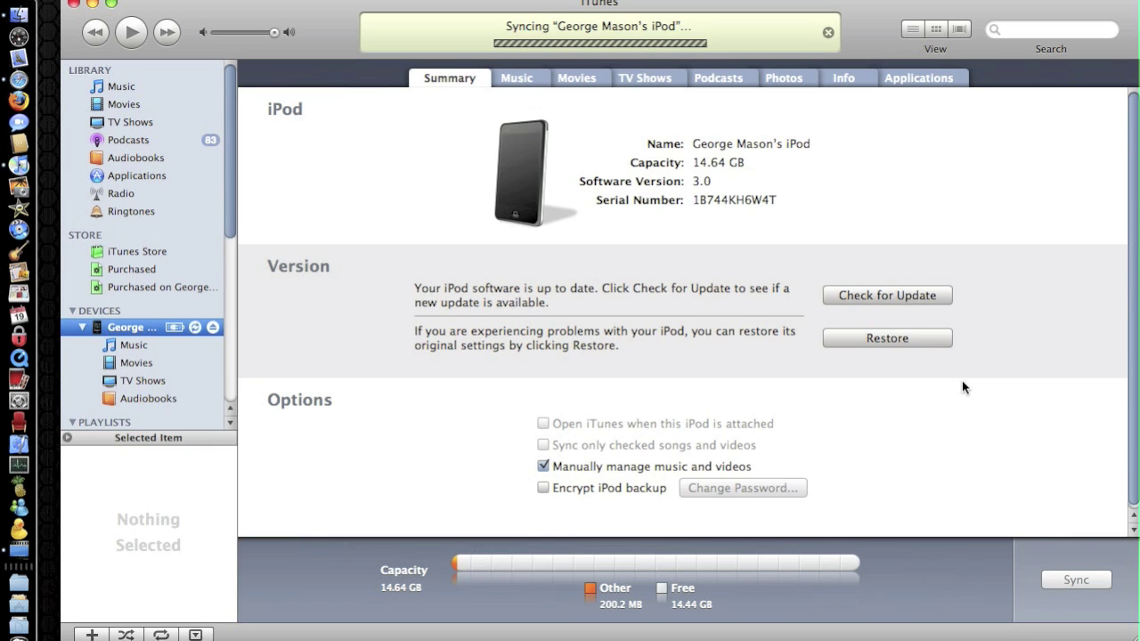
{"action": "left_click", "coordinate": [84, 325]}
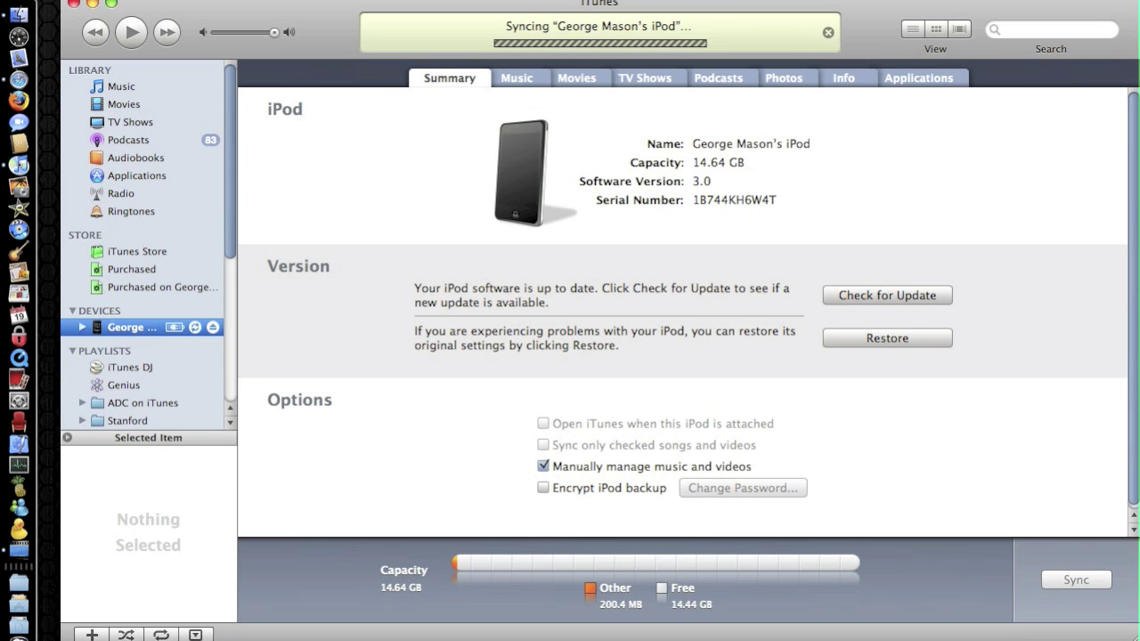